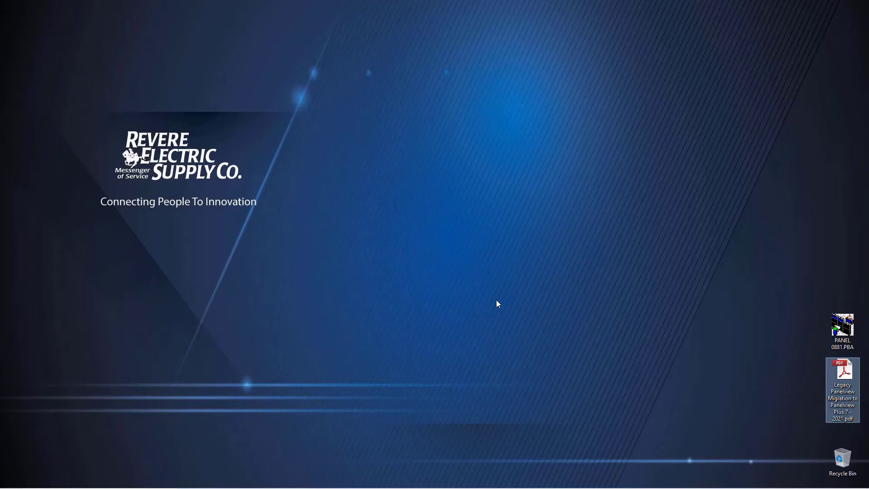
# Launch FactoryTalk View Studio from the Windows taskbar
pyautogui.moveTo(525, 483)
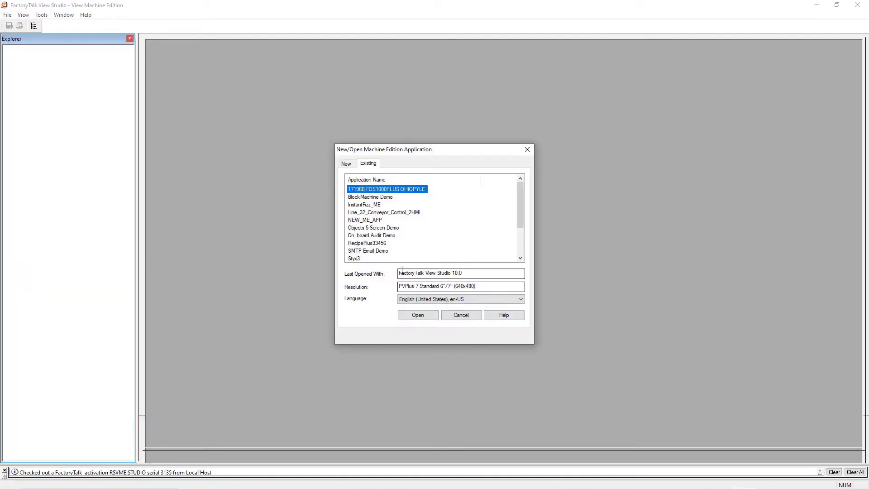
# Start a new application named PB32_Conversion at the 12" Wide 1280x800 resolution
pyautogui.click(347, 164)
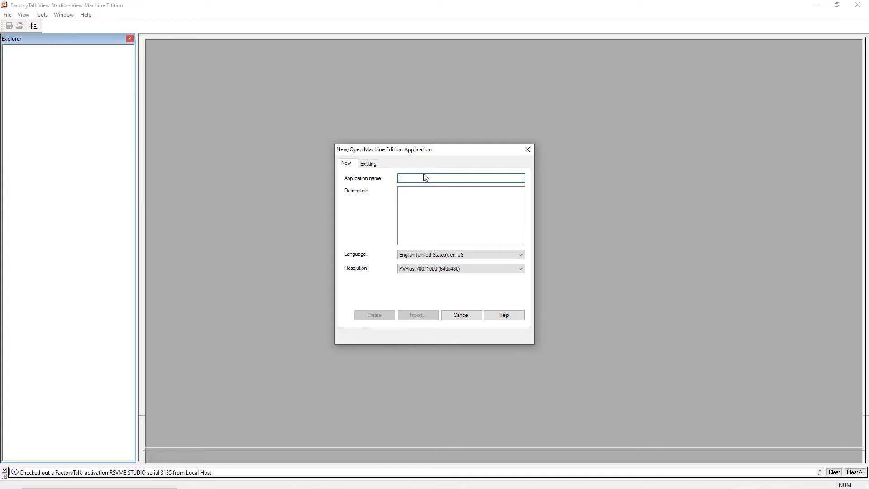
pyautogui.write('PB32_Conversion')
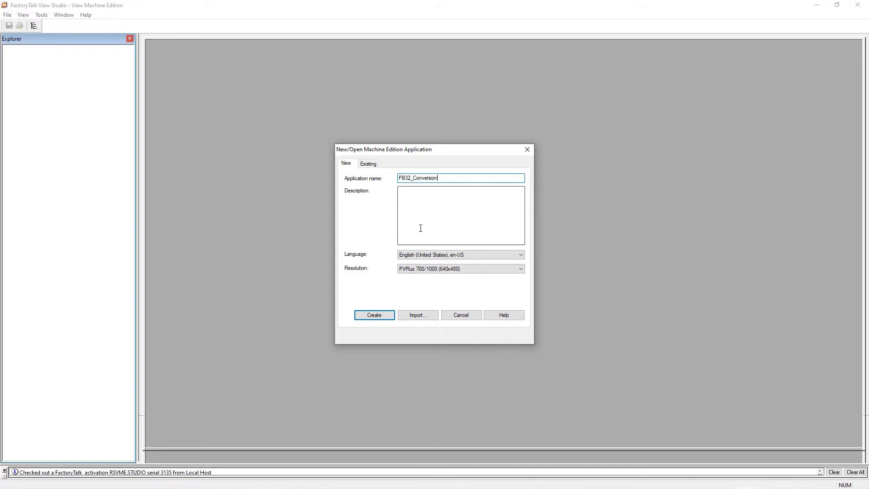
pyautogui.click(520, 268)
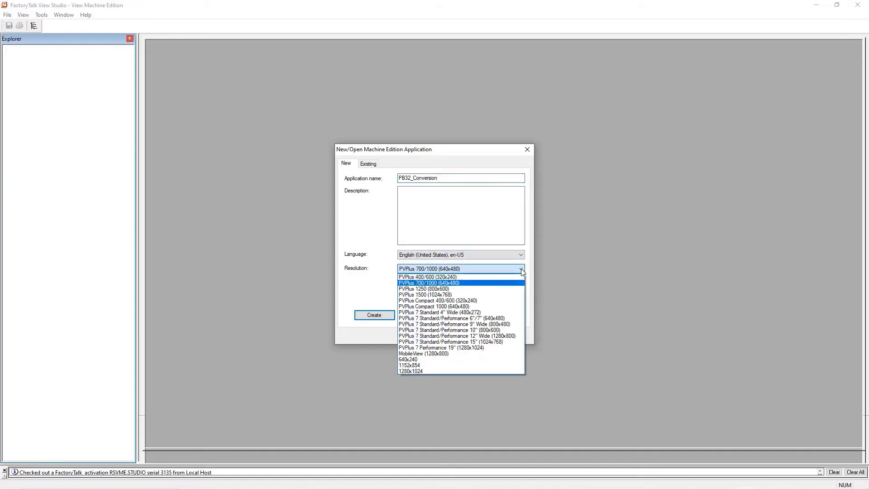
pyautogui.click(450, 337)
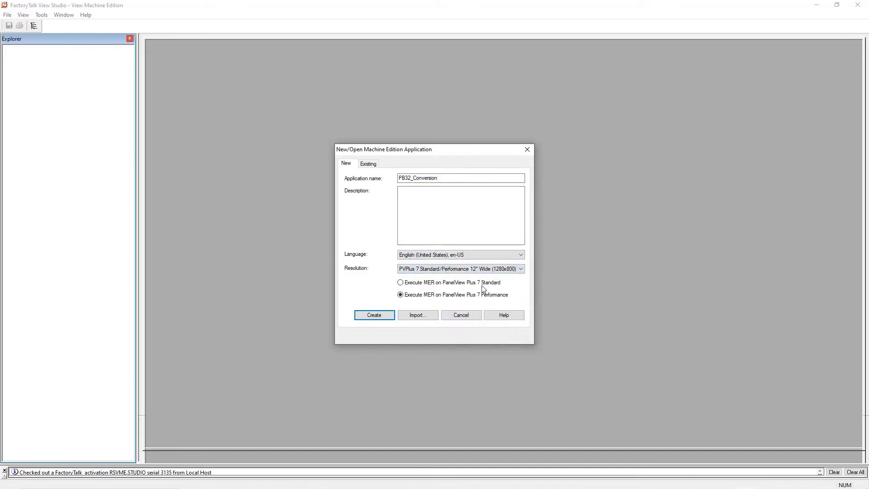
# Import PANEL 0881.PBA as a PanelBuilder application using the default conversion options
pyautogui.click(425, 316)
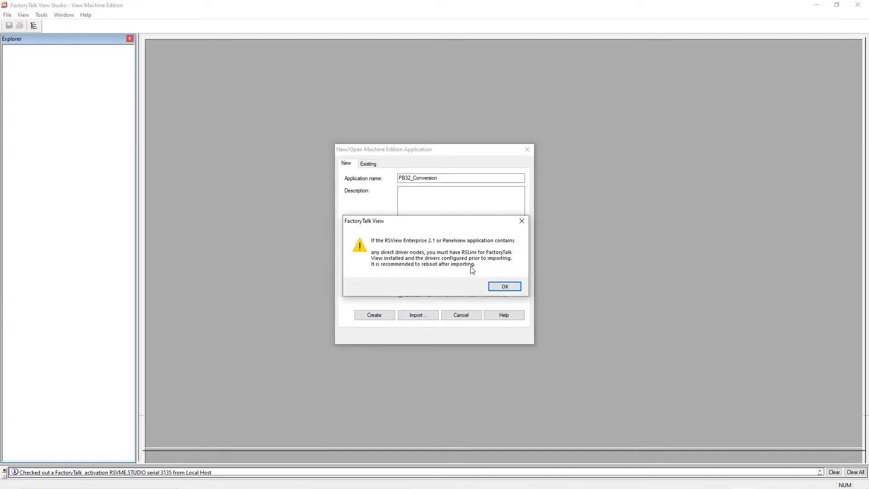
pyautogui.click(502, 287)
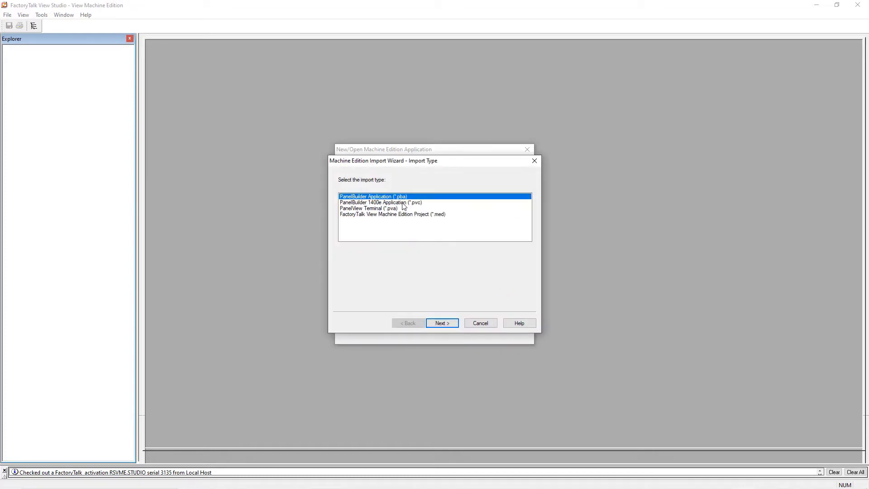
pyautogui.click(447, 323)
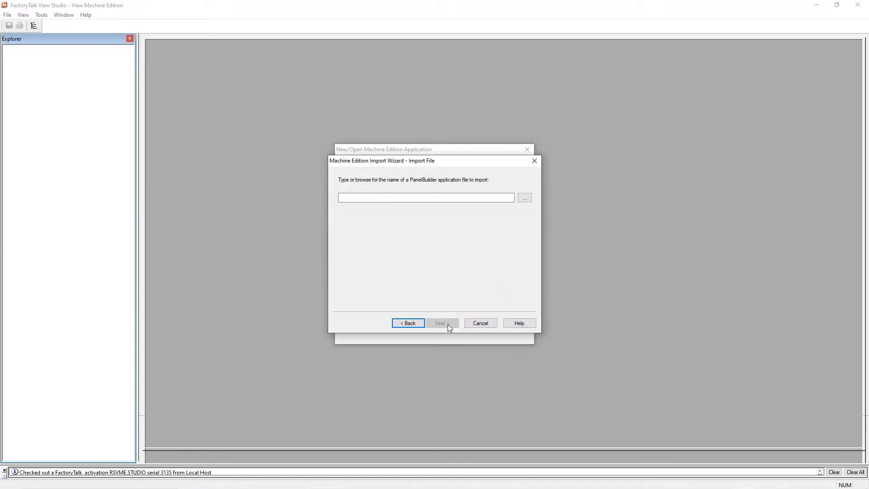
pyautogui.click(526, 199)
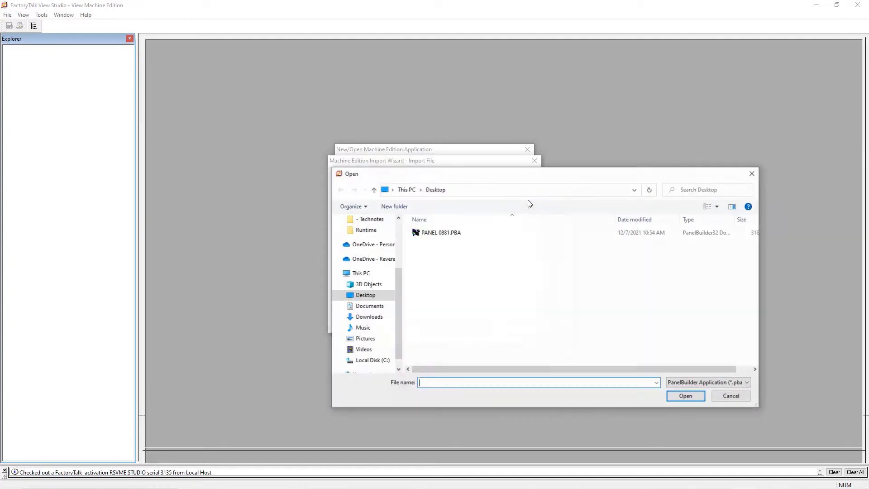
pyautogui.click(456, 233)
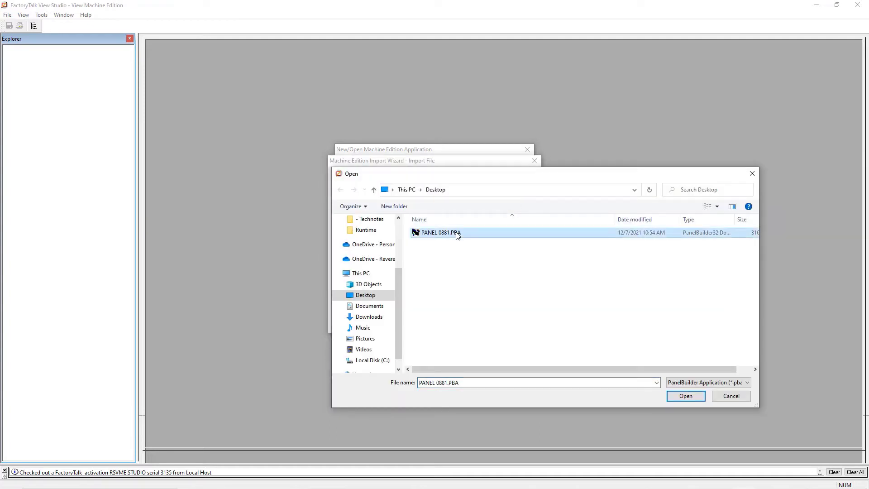
pyautogui.click(672, 395)
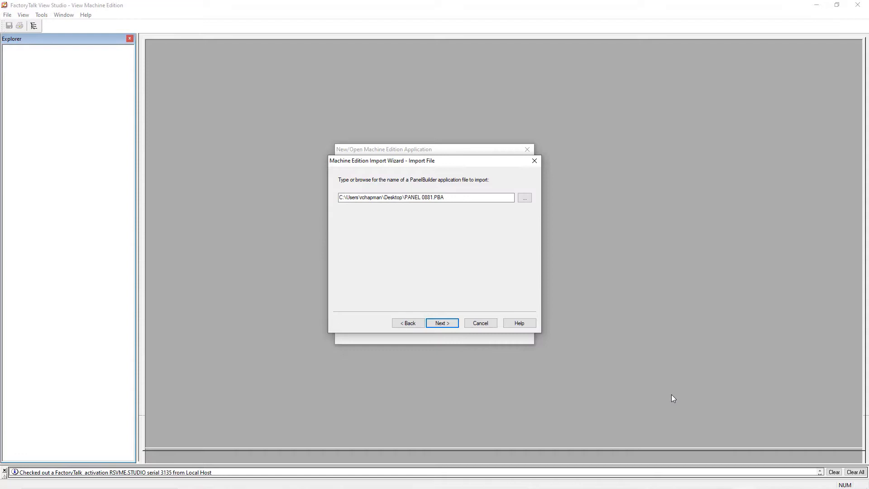
pyautogui.click(451, 325)
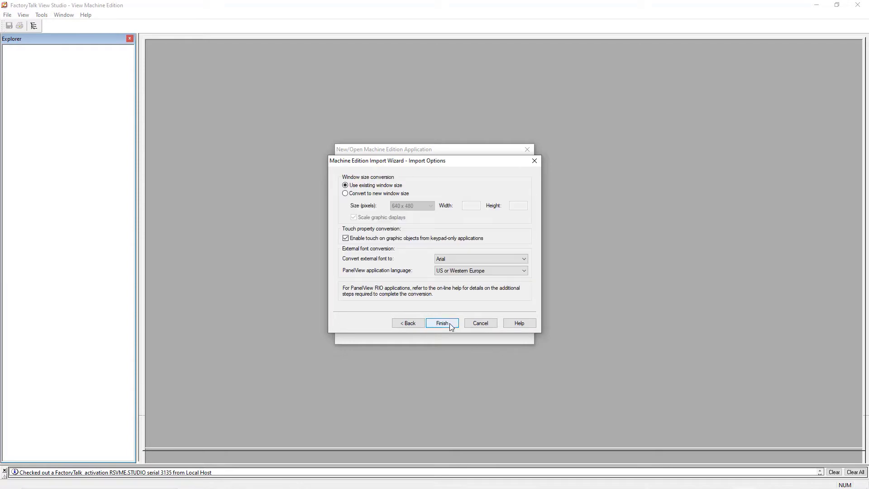
pyautogui.click(449, 323)
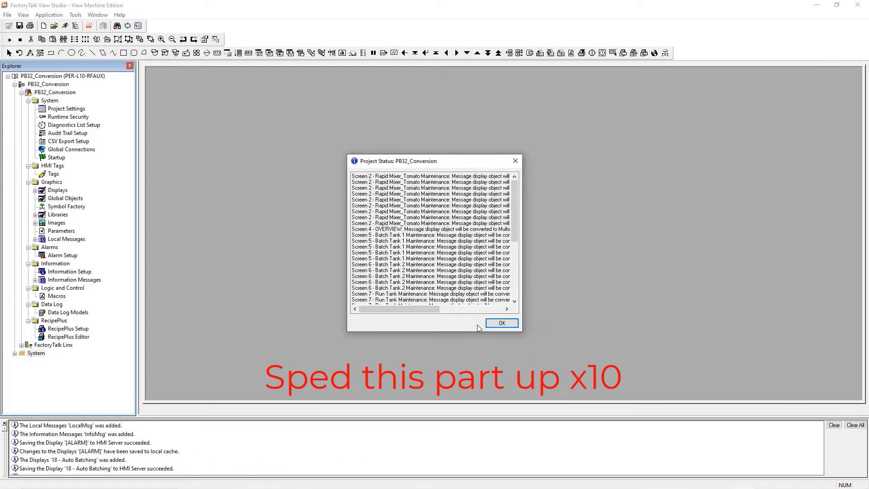
# Widen the Project Status report, read down to the convert.log errors line, and close it
pyautogui.moveTo(520, 271); pyautogui.dragTo(674, 271)
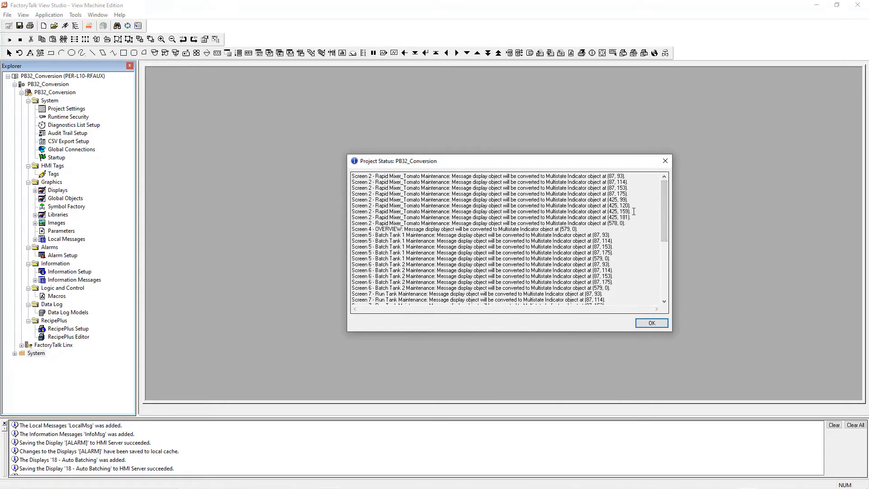
pyautogui.moveTo(663, 211); pyautogui.dragTo(352, 295)
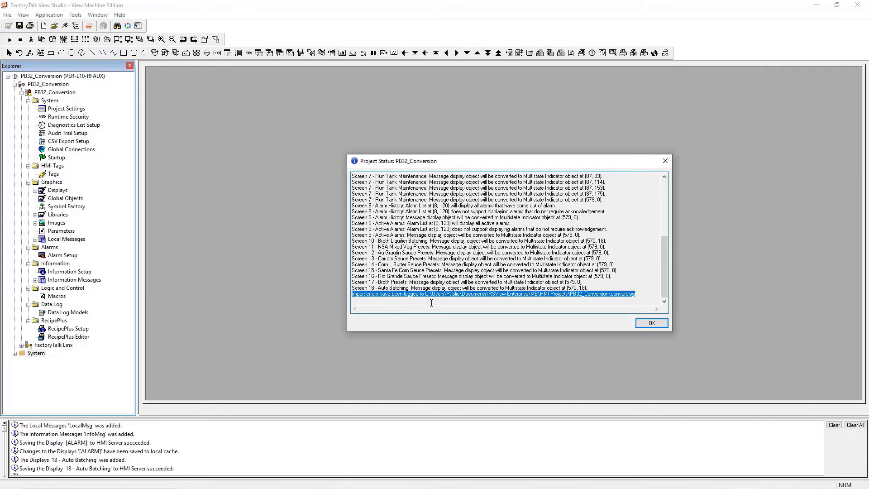
pyautogui.click(604, 290)
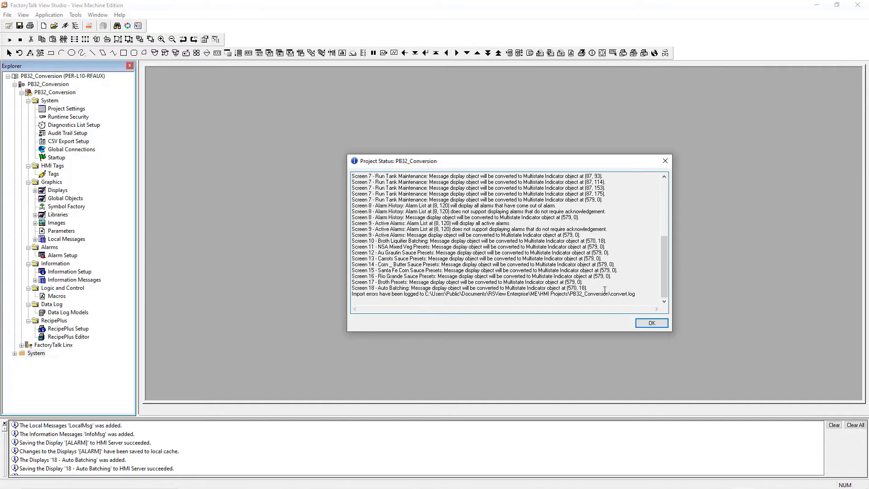
pyautogui.click(652, 322)
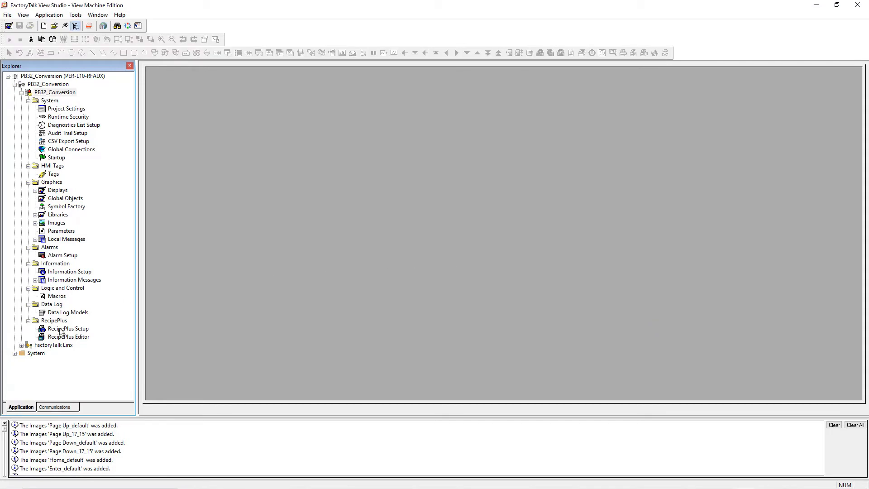
# Create a new FactoryTalk Linx communication configuration and add the New_Shortcut device shortcut
pyautogui.doubleClick(27, 346)
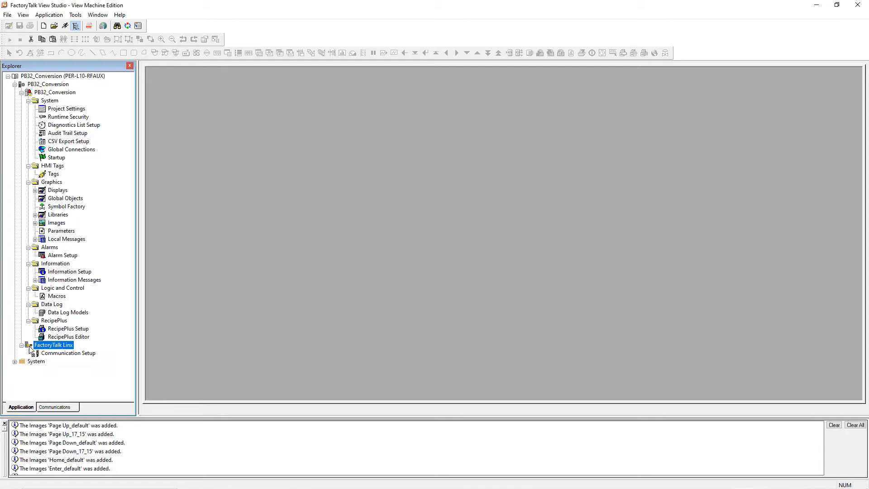
pyautogui.doubleClick(84, 354)
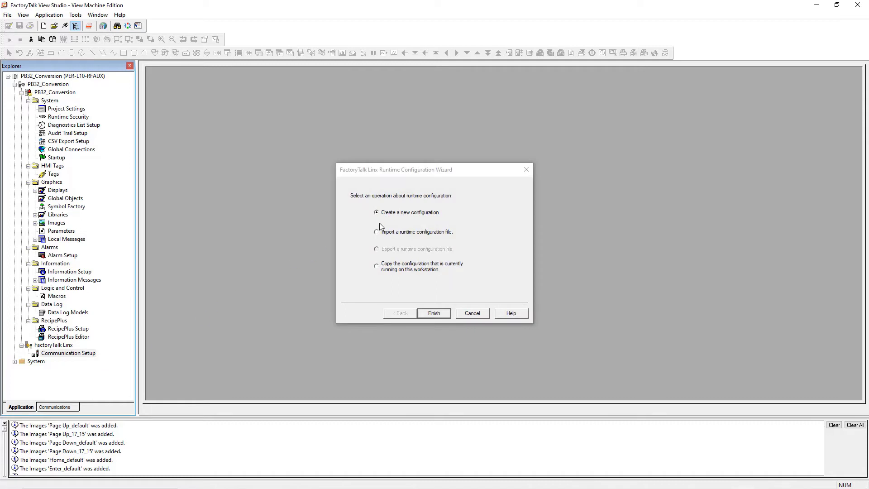
pyautogui.click(437, 314)
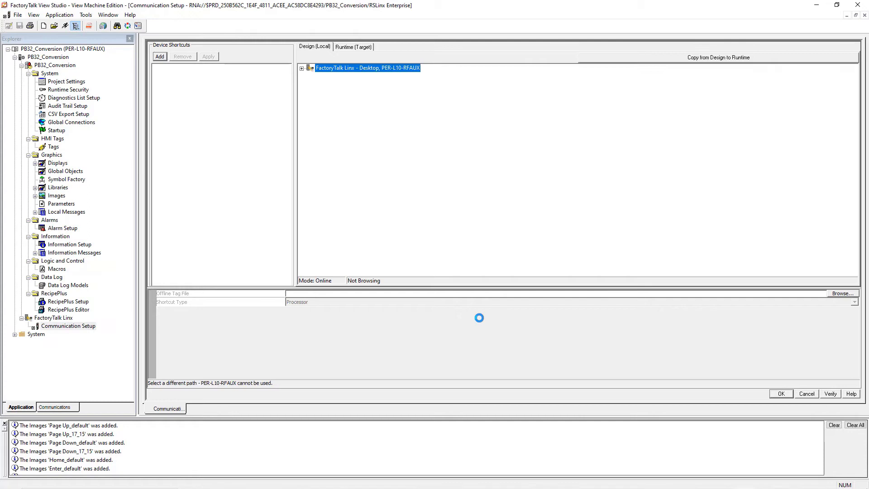
pyautogui.click(159, 56)
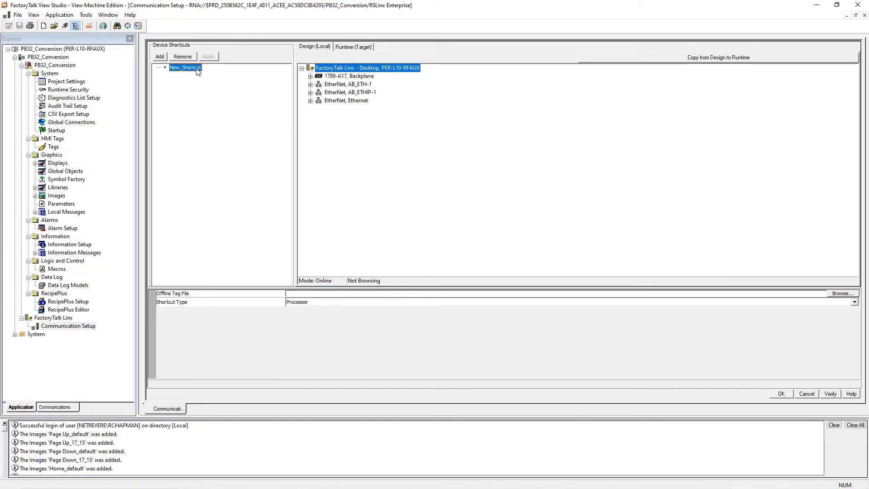
# Open the HMI Tags editor and check that ALM14S, ALM10S, ALM3S and analog tag addresses use [batch_making2]
pyautogui.doubleClick(53, 147)
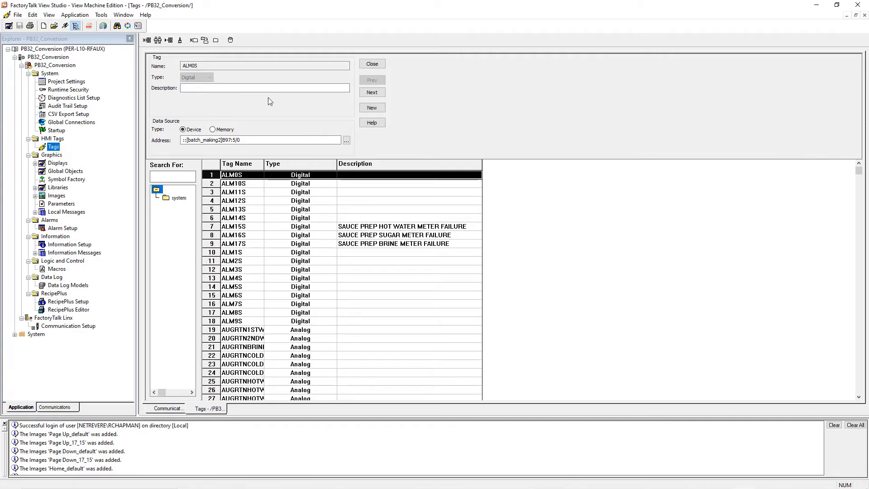
pyautogui.click(233, 221)
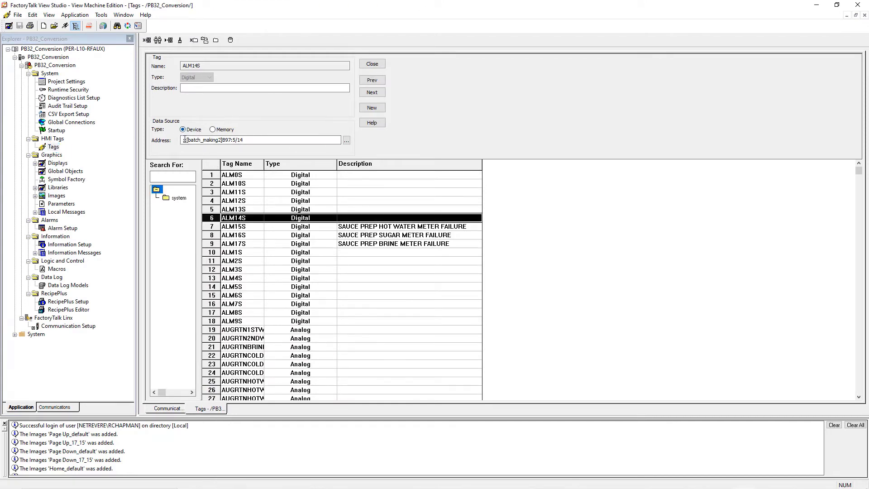
pyautogui.moveTo(185, 140); pyautogui.dragTo(222, 144)
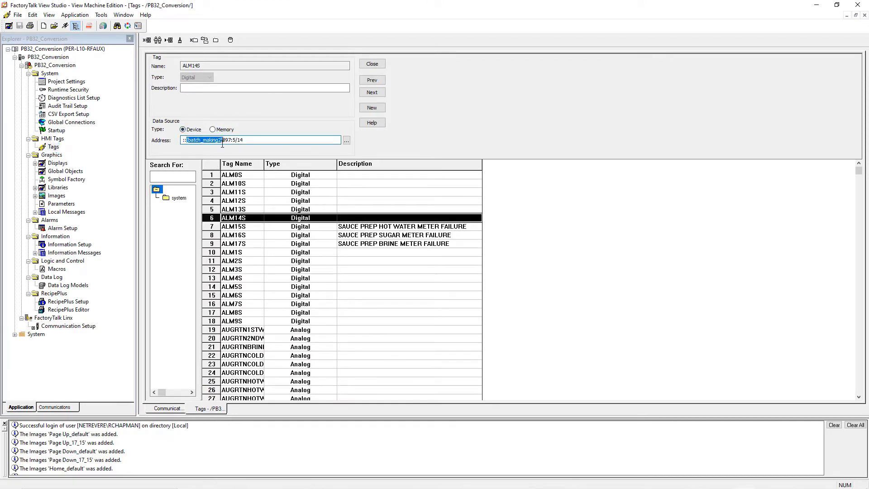
pyautogui.click(228, 184)
pyautogui.click(227, 270)
pyautogui.click(240, 330)
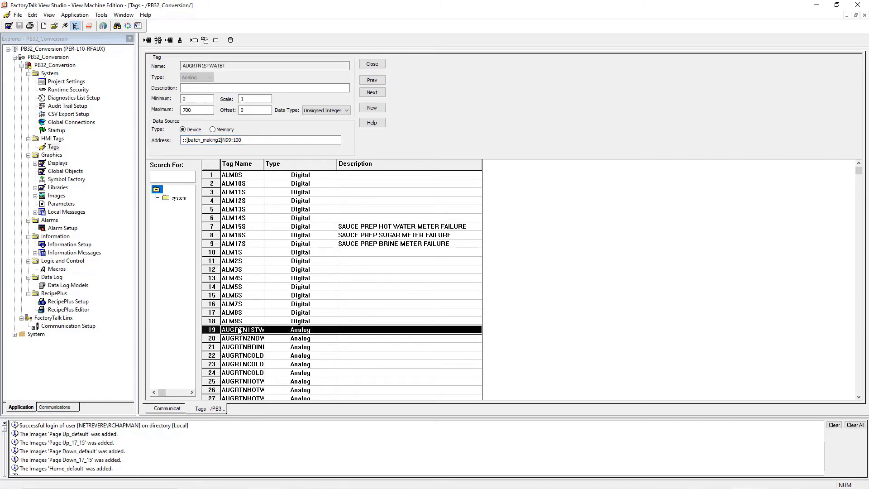
pyautogui.click(244, 374)
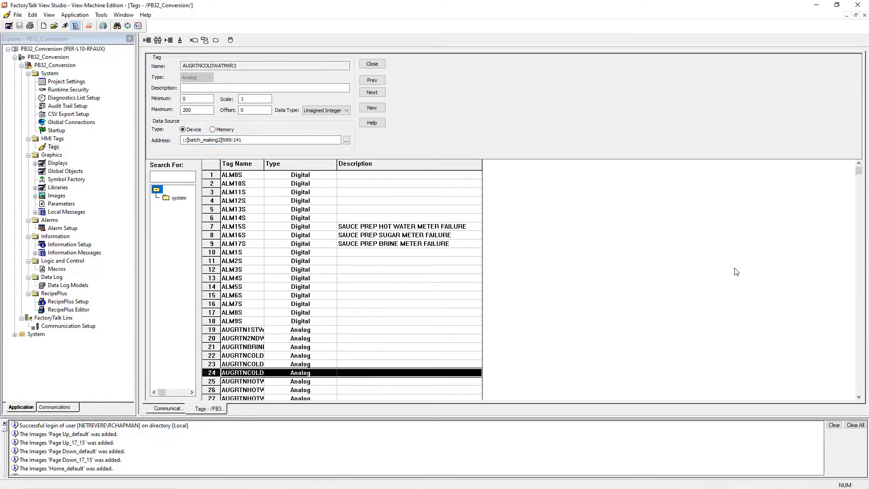
# Scroll down and confirm the RIOSTG2MIXTIME and RIOSTG4MIXTIME2 mix time addresses reference [batch_making2]
pyautogui.moveTo(858, 174); pyautogui.dragTo(860, 342)
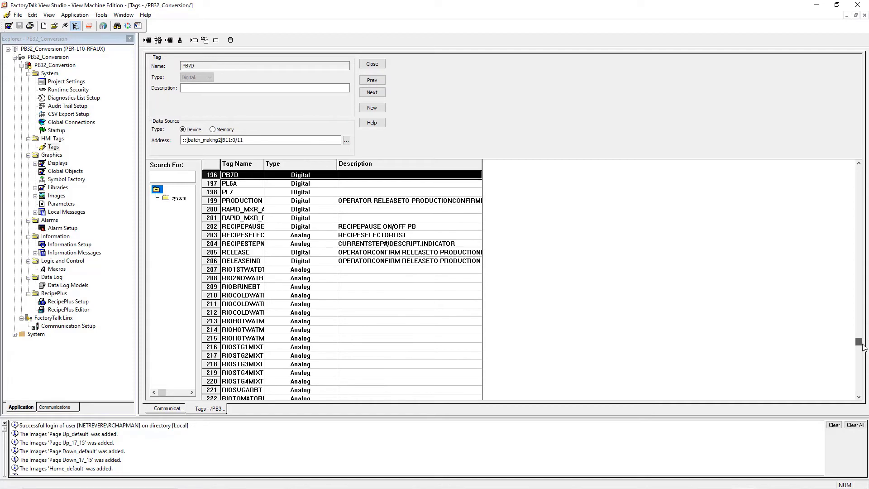
pyautogui.click(229, 321)
pyautogui.click(255, 356)
pyautogui.click(255, 382)
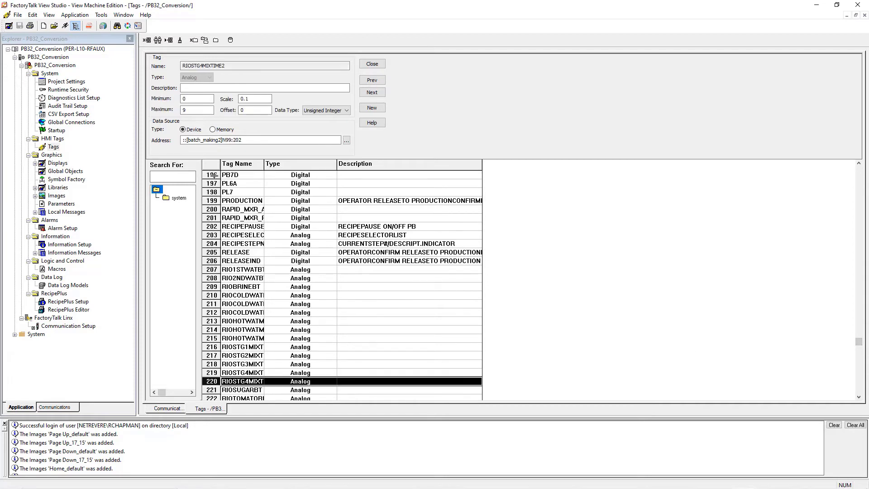
pyautogui.moveTo(193, 140); pyautogui.dragTo(222, 140)
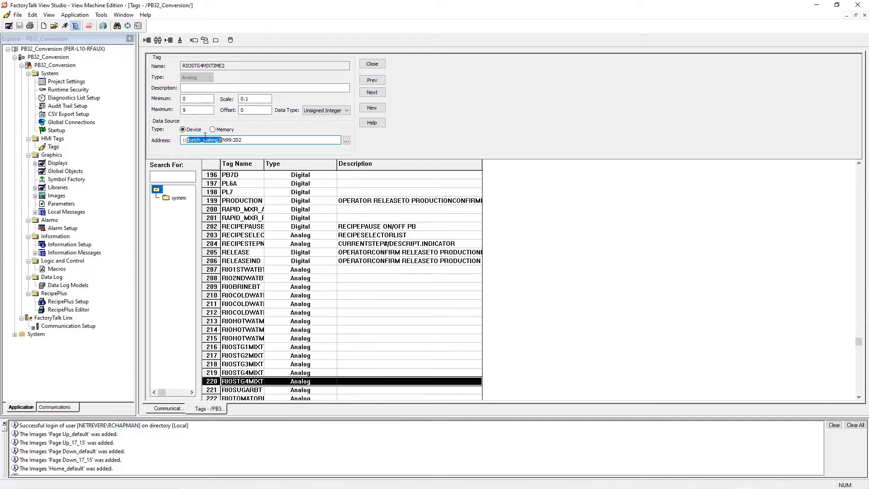
# Close the Tags editor and rename New_Shortcut to batch_making2
pyautogui.click(372, 63)
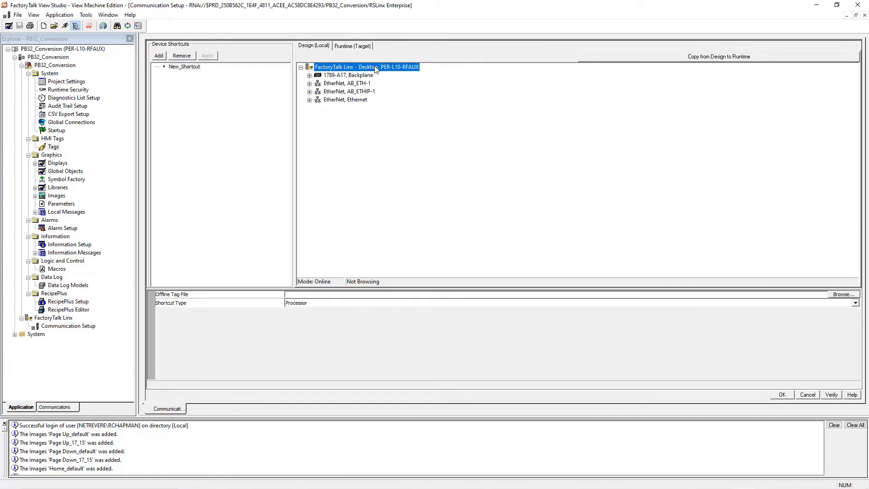
pyautogui.click(190, 67)
pyautogui.write('batch_making2')
pyautogui.press('Return')
# Choose Add Device on the Ethernet driver in the device tree
pyautogui.click(345, 100)
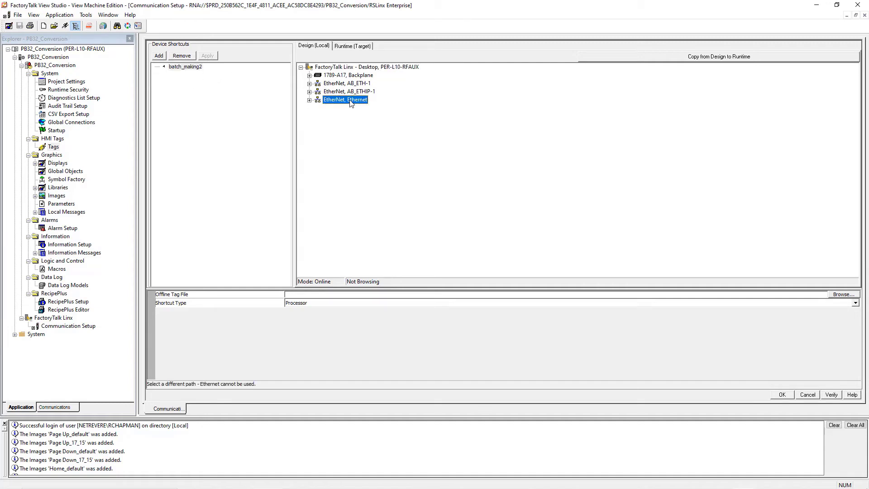
pyautogui.rightClick(337, 99)
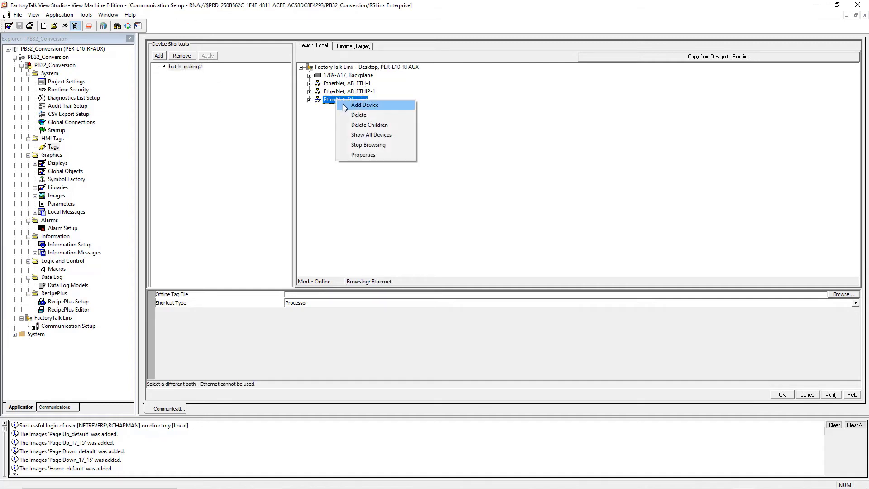
pyautogui.click(354, 106)
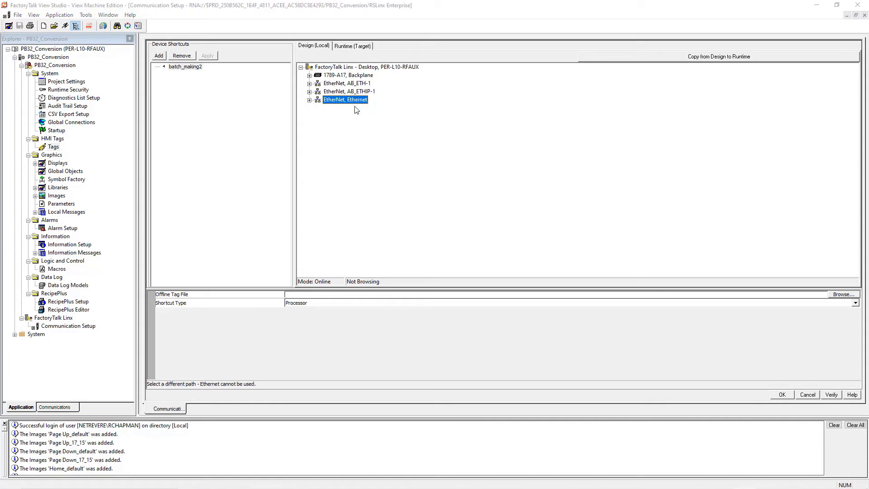
# Add a 1747-L552E SLC-5/05 32K processor at 192.168.1.60 and apply it as batch_making2's path
pyautogui.click(348, 199)
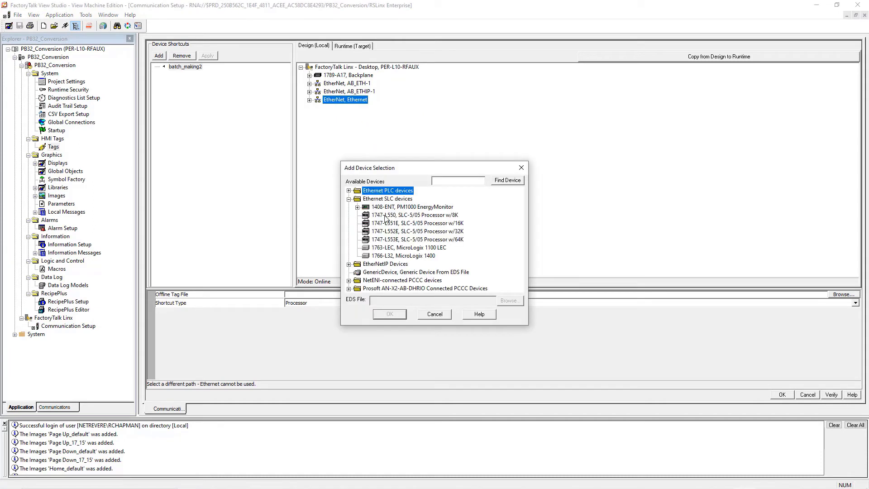
pyautogui.doubleClick(394, 231)
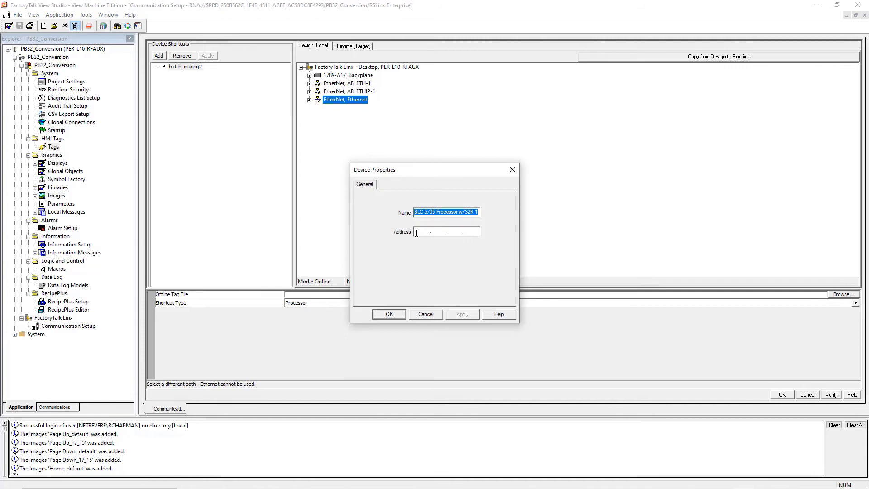
pyautogui.click(422, 234)
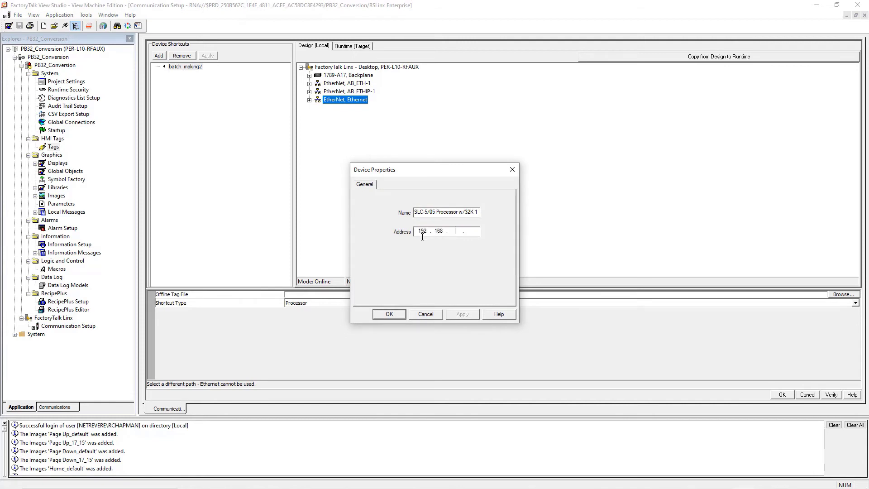
pyautogui.click(400, 316)
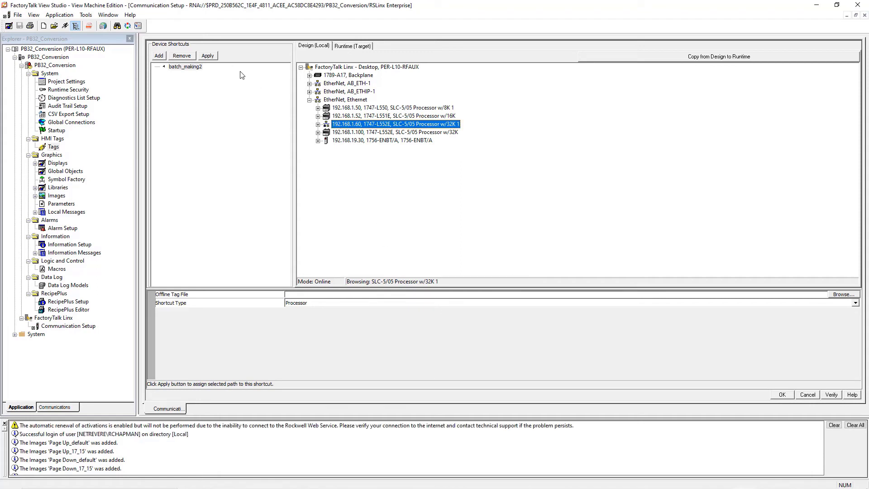
pyautogui.click(208, 56)
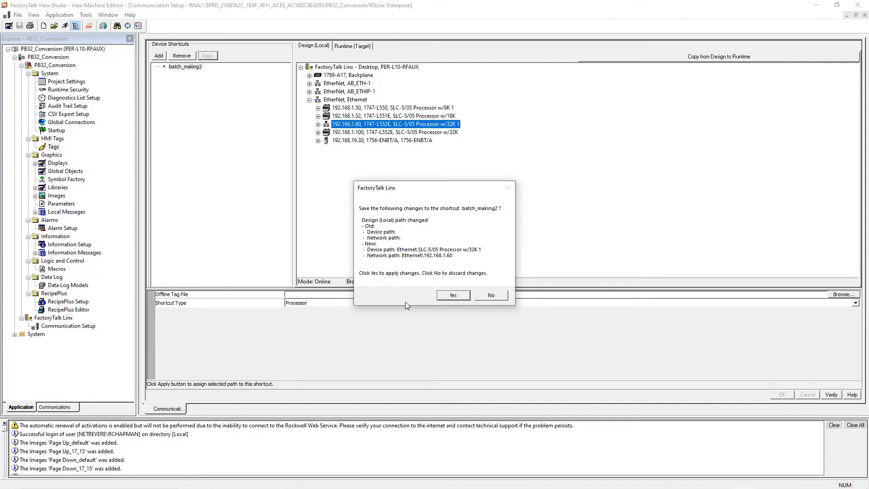
# Save the batch_making2 path and copy the Design configuration to Runtime
pyautogui.click(452, 296)
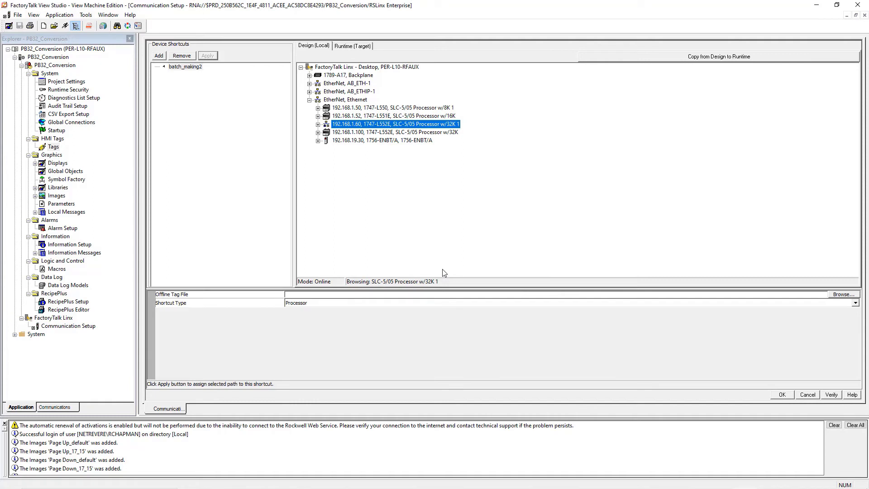
pyautogui.click(352, 46)
pyautogui.click(324, 49)
pyautogui.click(758, 61)
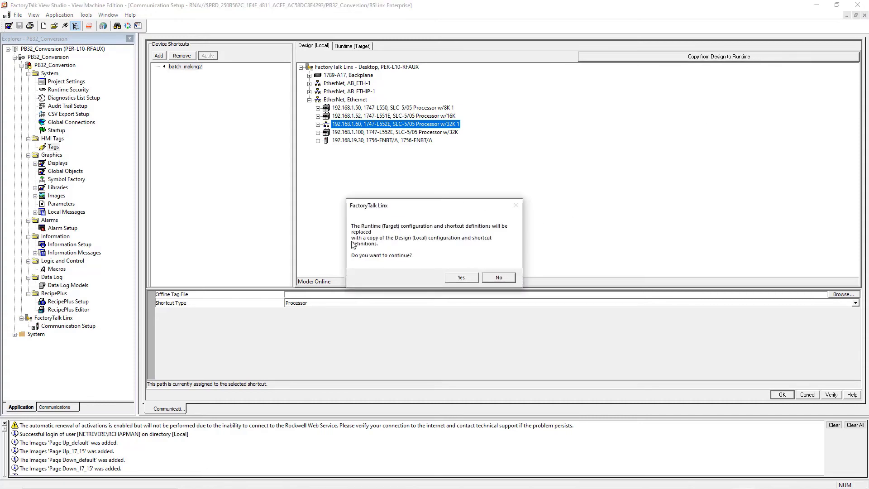
pyautogui.click(461, 278)
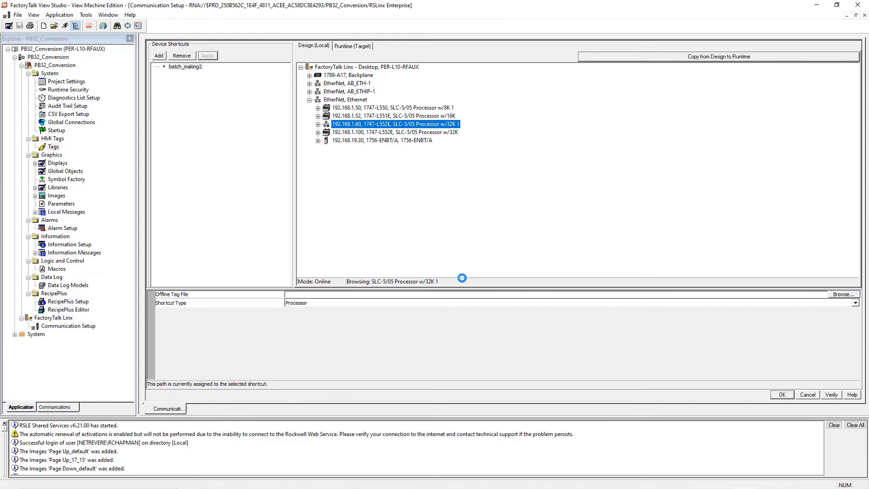
# Verify batch_making2's device paths in the Shortcut Verifier, then close it
pyautogui.click(831, 396)
pyautogui.moveTo(550, 213); pyautogui.dragTo(550, 219)
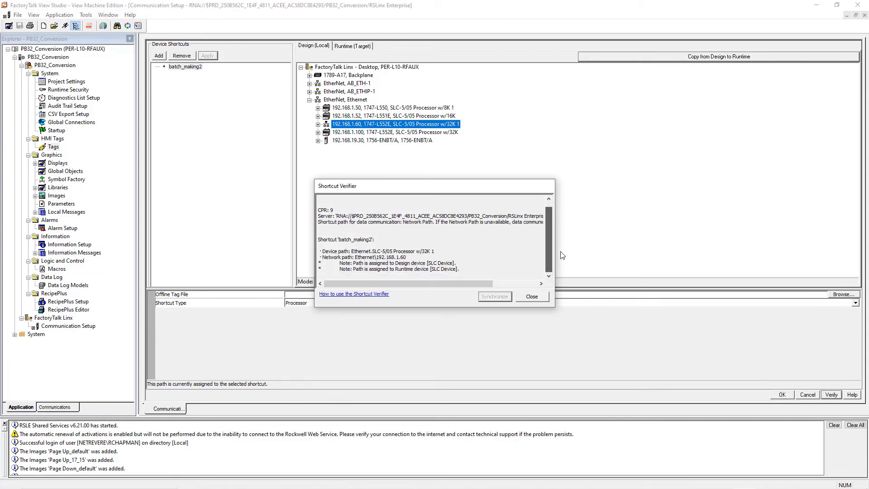
pyautogui.moveTo(340, 263); pyautogui.dragTo(457, 274)
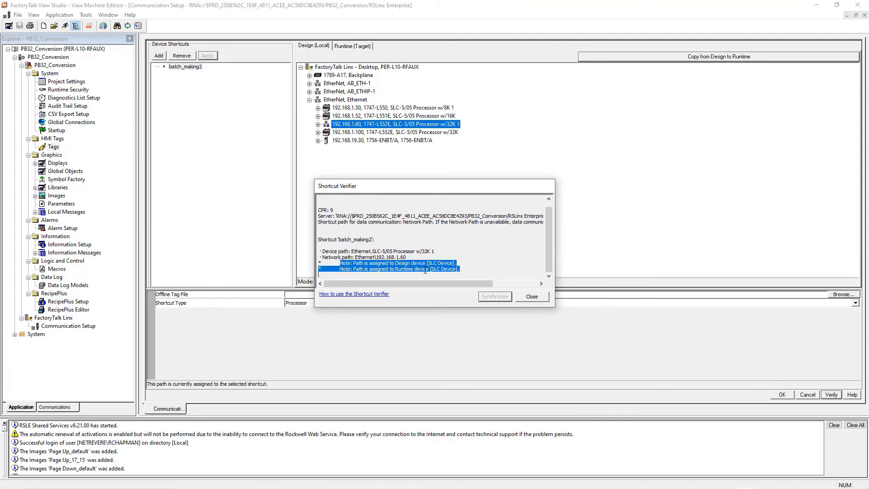
pyautogui.click(532, 296)
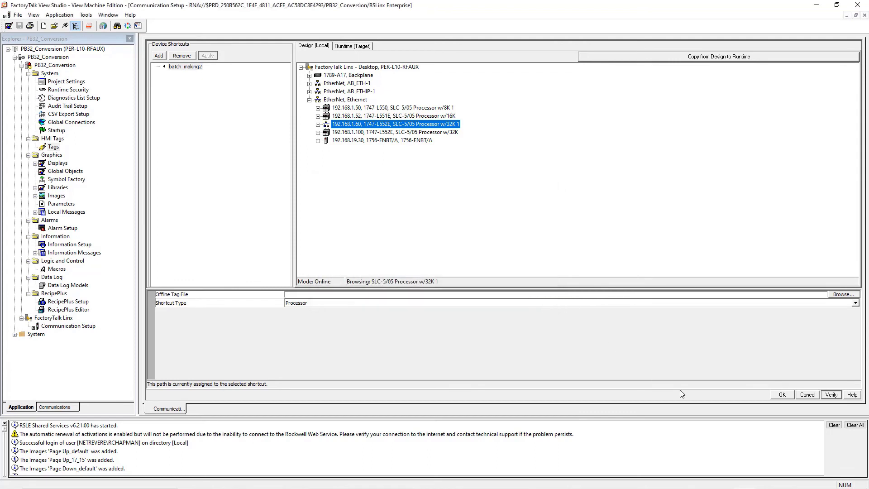
# Save the communication settings and open the 4 - OVERVIEW, Corn Butter Sauce Presets and 17 - Broth Presets displays
pyautogui.click(778, 397)
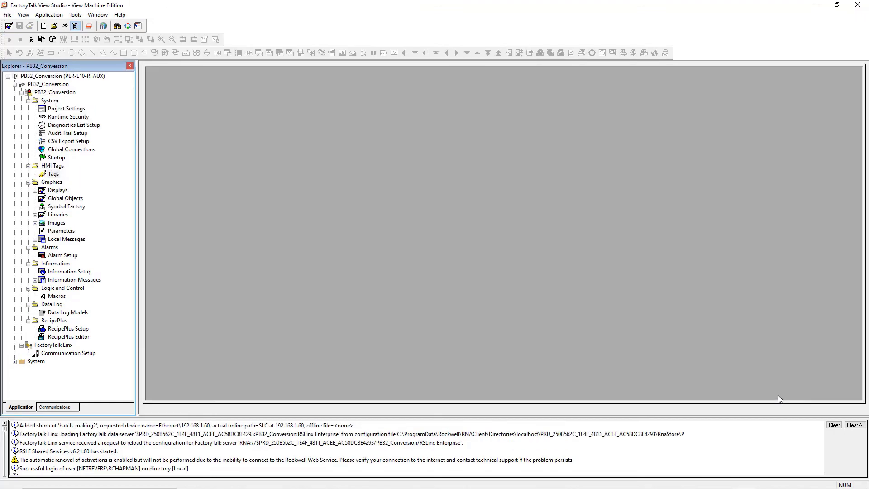
pyautogui.click(35, 190)
pyautogui.scroll(-2, 68, 226)
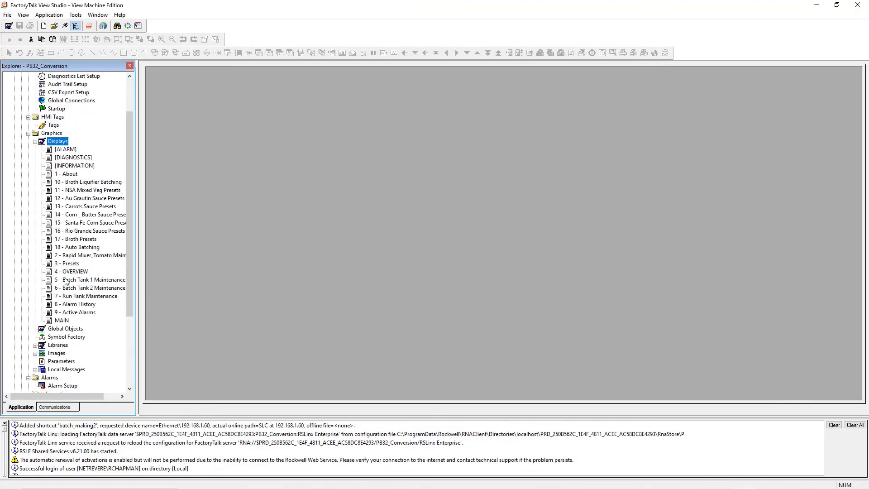
pyautogui.doubleClick(71, 271)
pyautogui.doubleClick(81, 214)
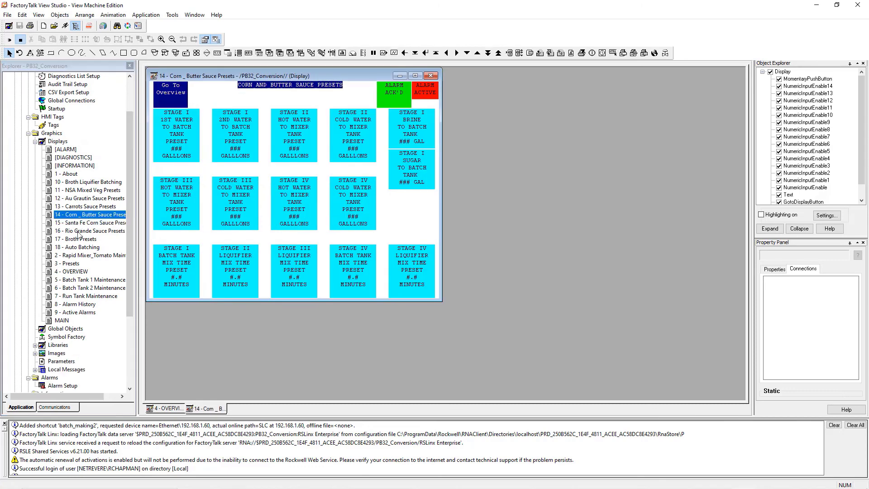
pyautogui.doubleClick(80, 240)
# Inspect the Liquifier Mix Time input's tag connections without changing anything
pyautogui.doubleClick(297, 143)
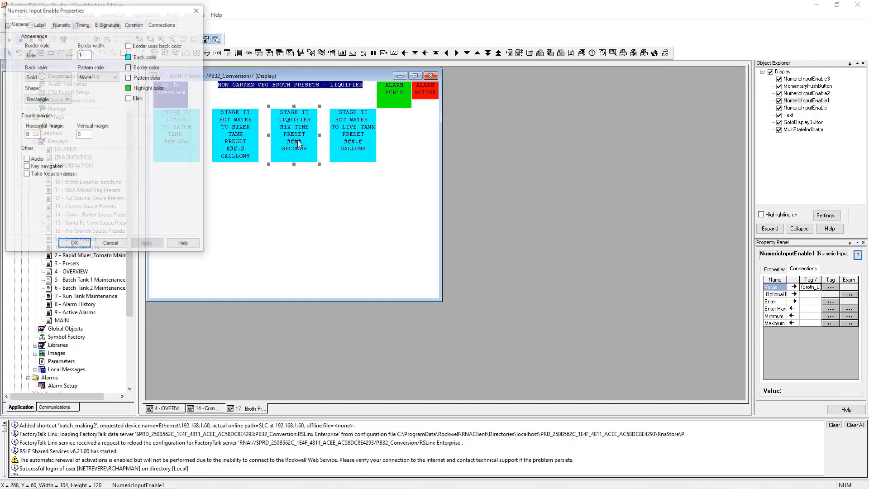
pyautogui.click(164, 24)
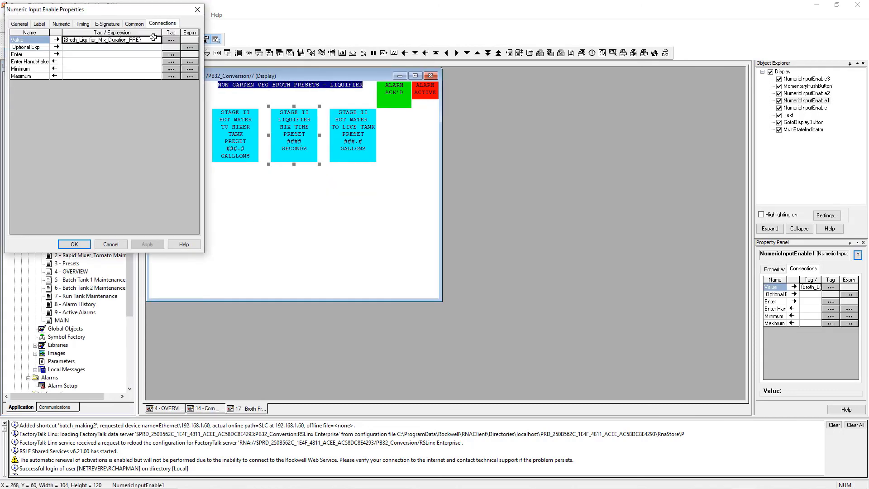
pyautogui.click(111, 245)
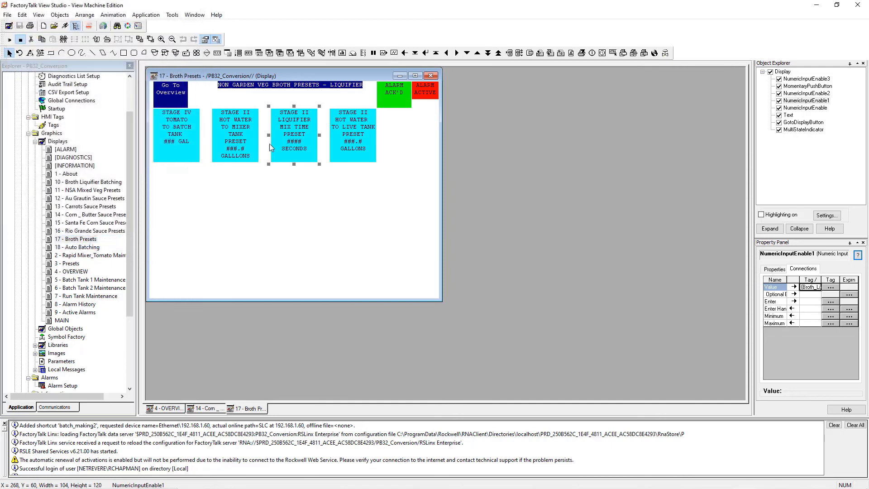
pyautogui.doubleClick(294, 145)
pyautogui.click(108, 244)
# Close all open displays and exit FactoryTalk View Studio
pyautogui.click(430, 76)
pyautogui.click(430, 75)
pyautogui.click(430, 75)
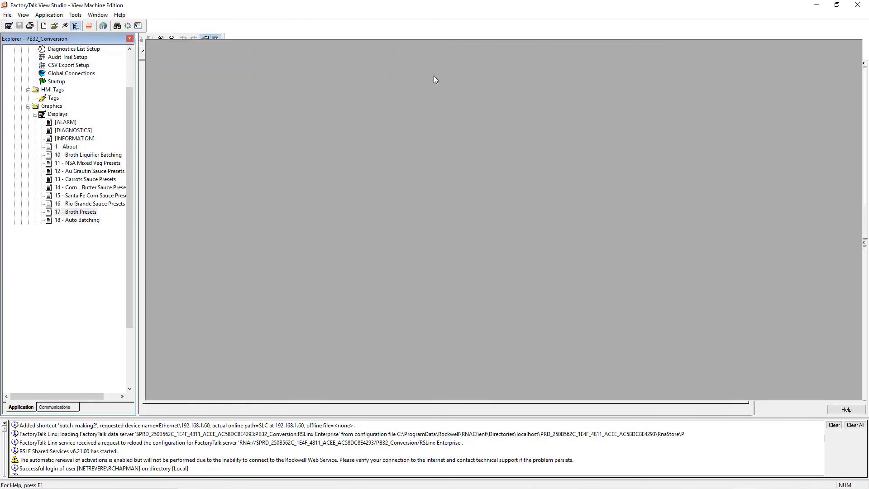
pyautogui.click(861, 8)
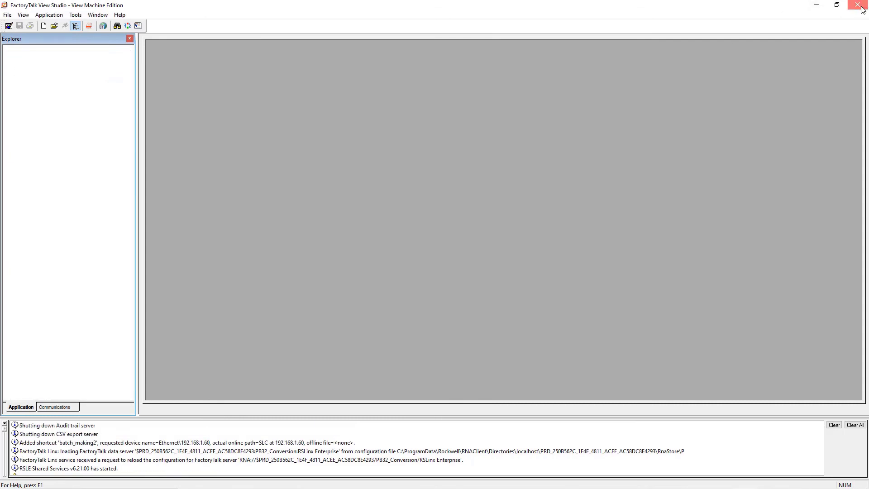